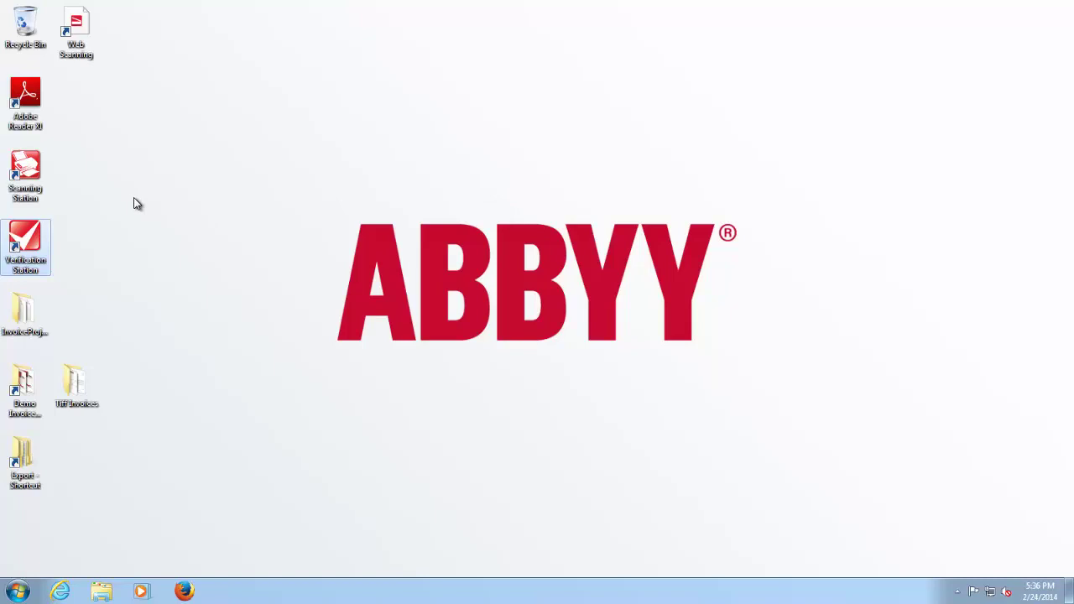
Launch the Scanning Station, expand batch 1 and display the ACLAM invoice on page 1.
double_click(37, 173)
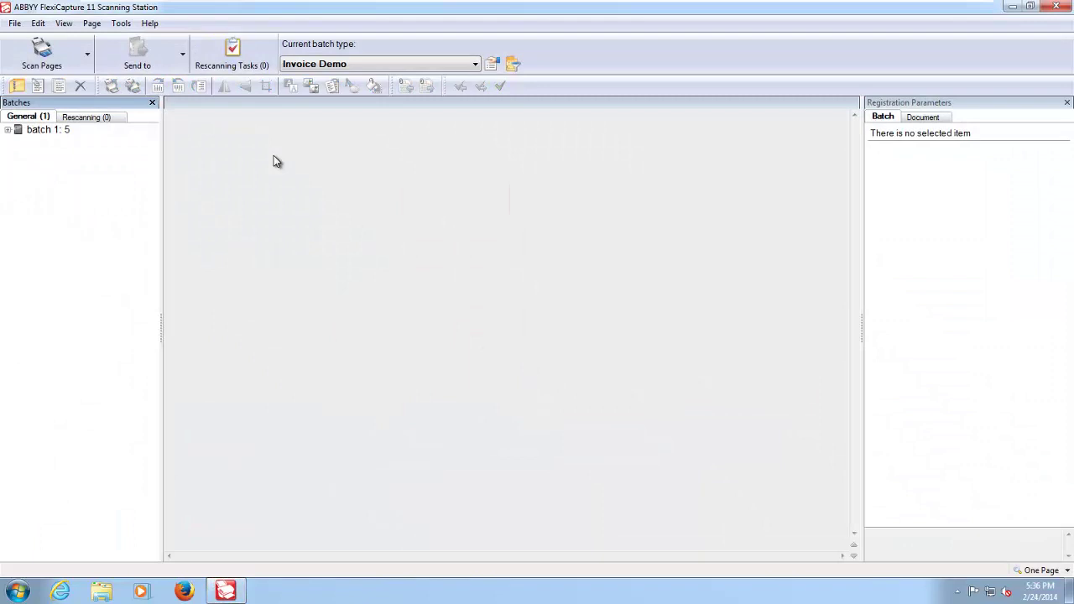
click(7, 130)
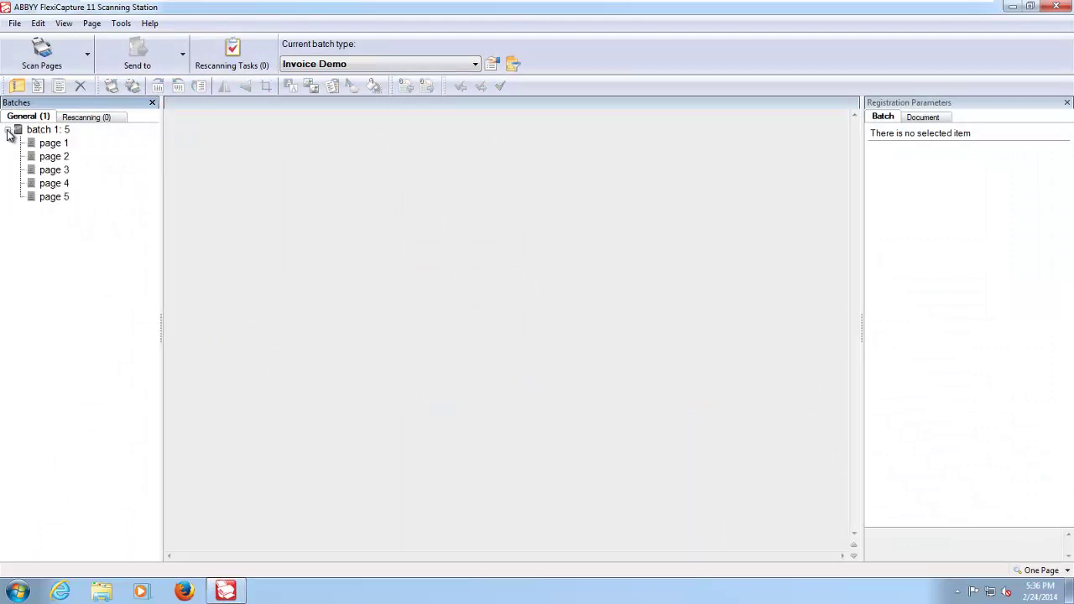
click(64, 146)
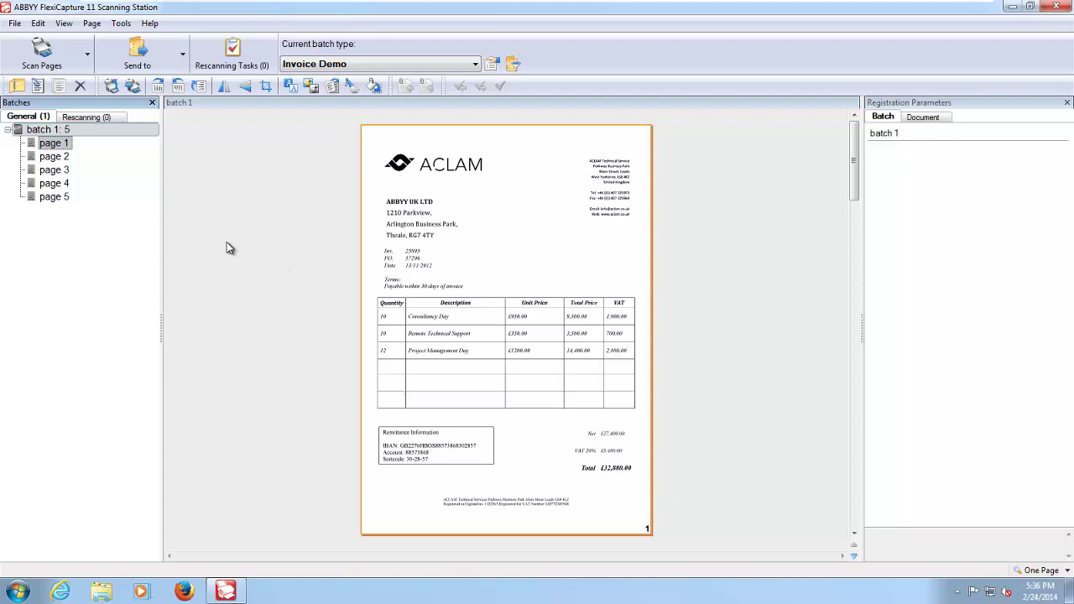
Browse the Schulze&Partner, MANZANA, DURAND and 2MK invoices, then make MANZANA on page 3 black and white.
click(59, 160)
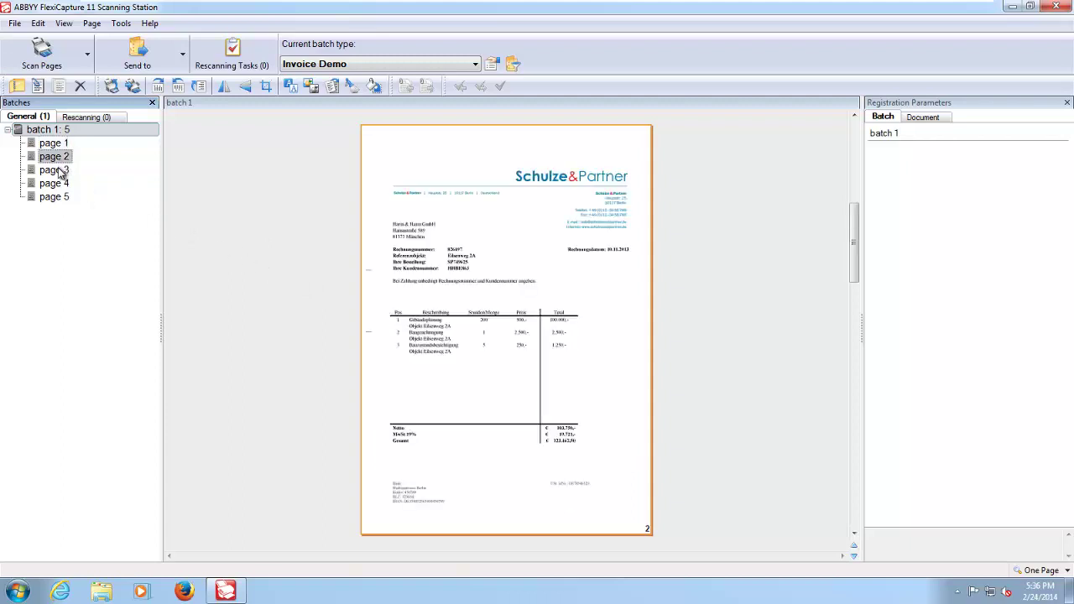
click(58, 171)
click(54, 183)
click(56, 196)
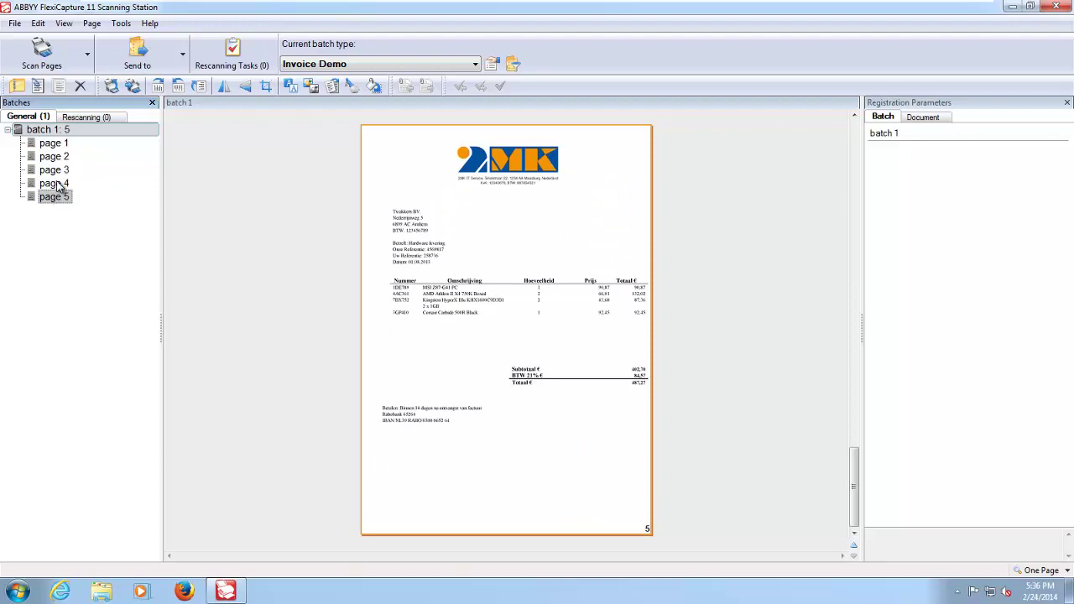
click(54, 156)
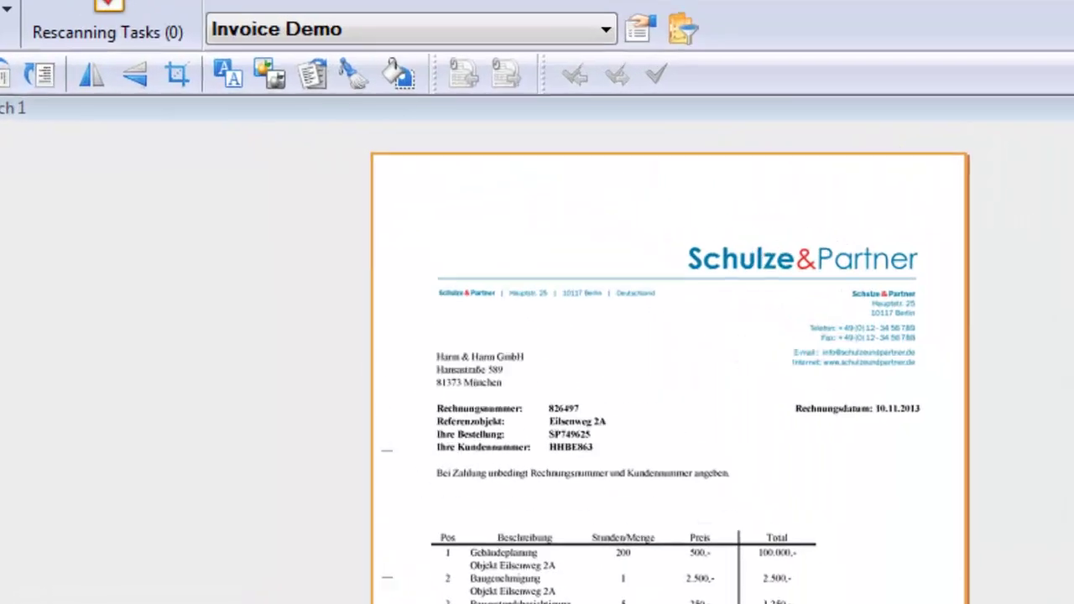
key(Down)
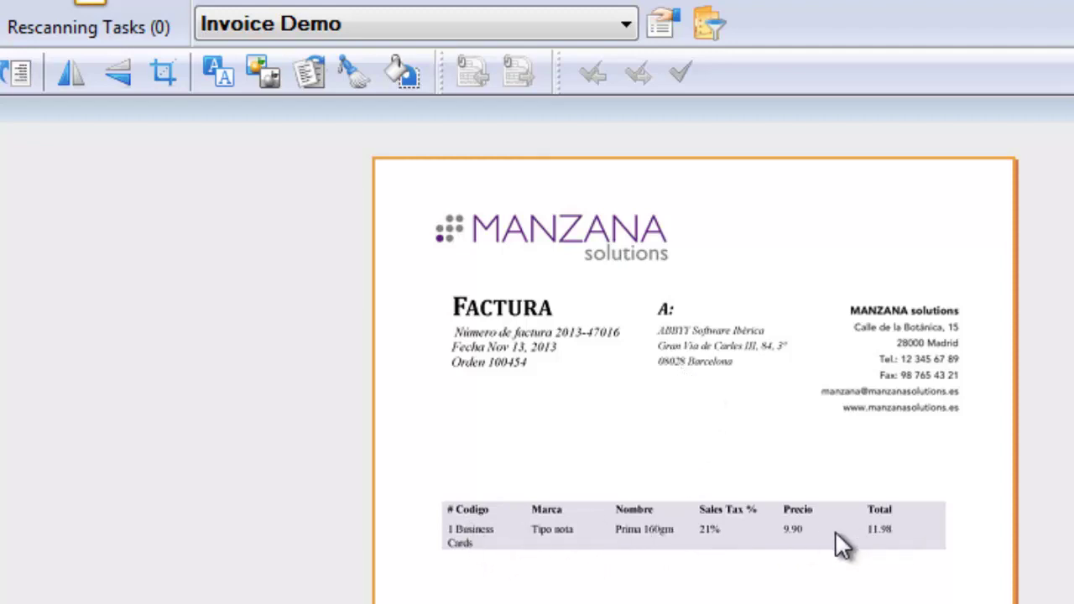
click(268, 68)
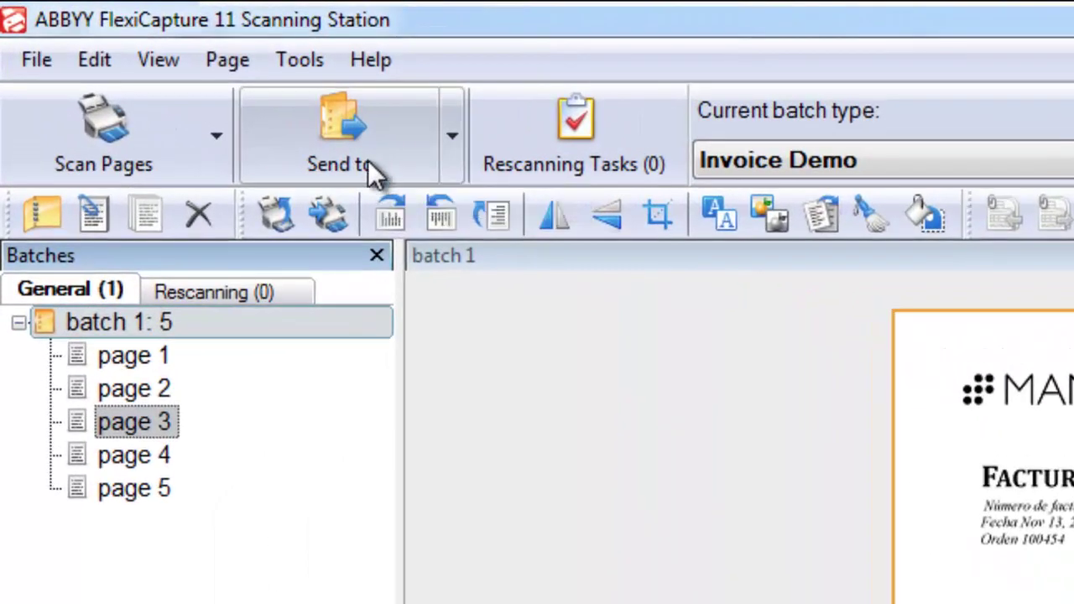
Send batch 1 on for processing and close the Scanning Station.
click(366, 146)
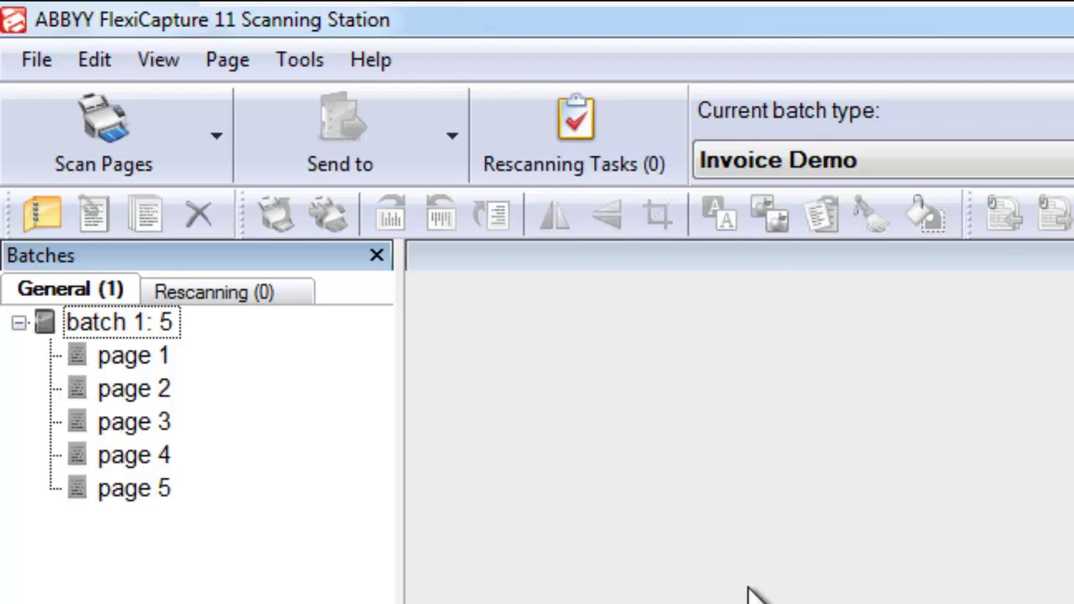
click(1054, 7)
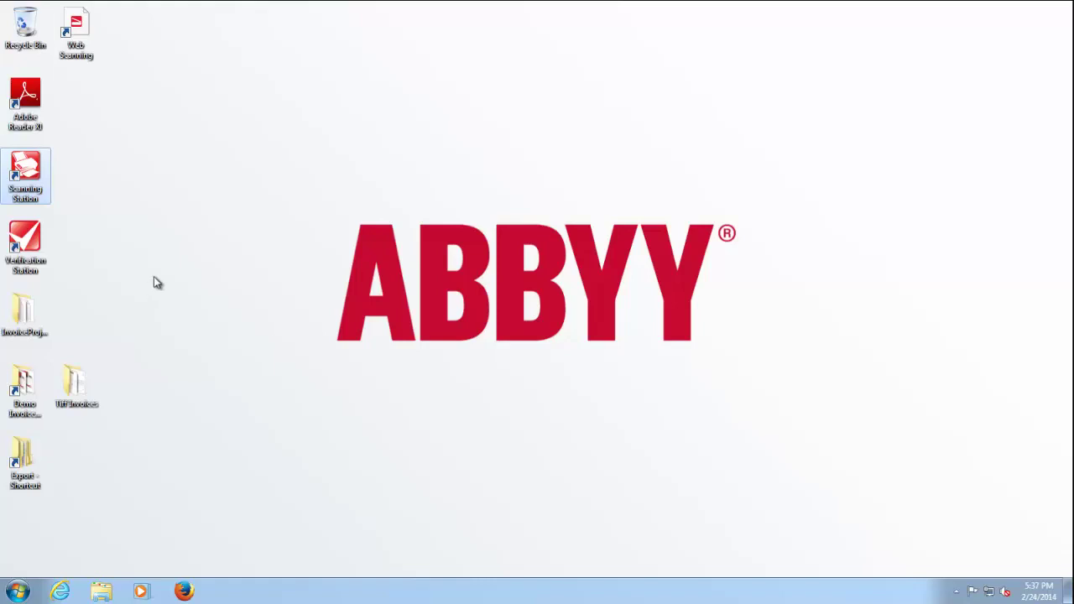
Launch the Verification Station and connect to the local application server at the default URL.
double_click(30, 238)
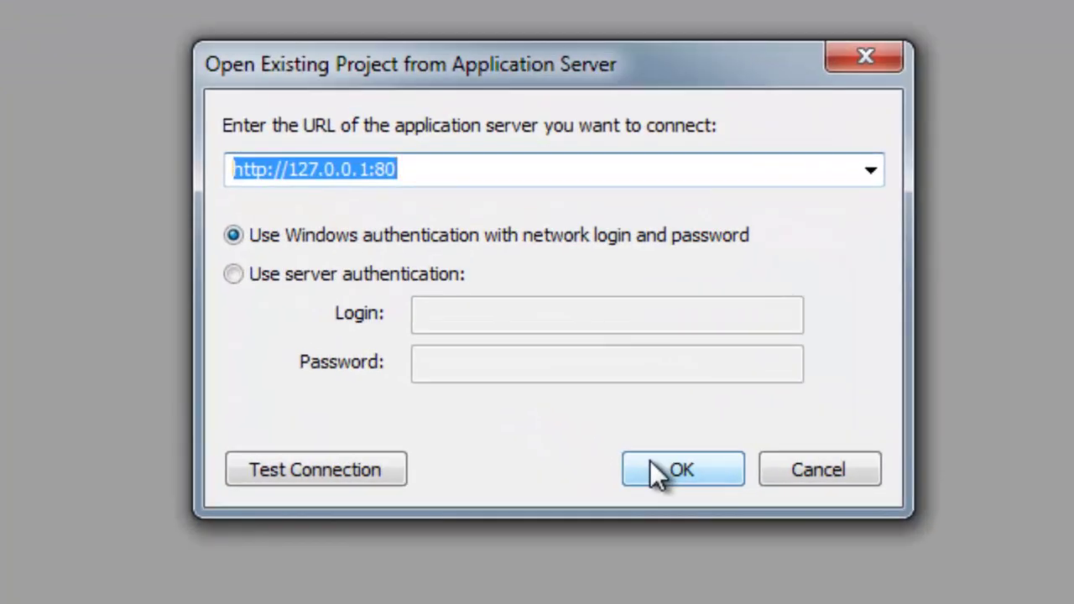
click(657, 472)
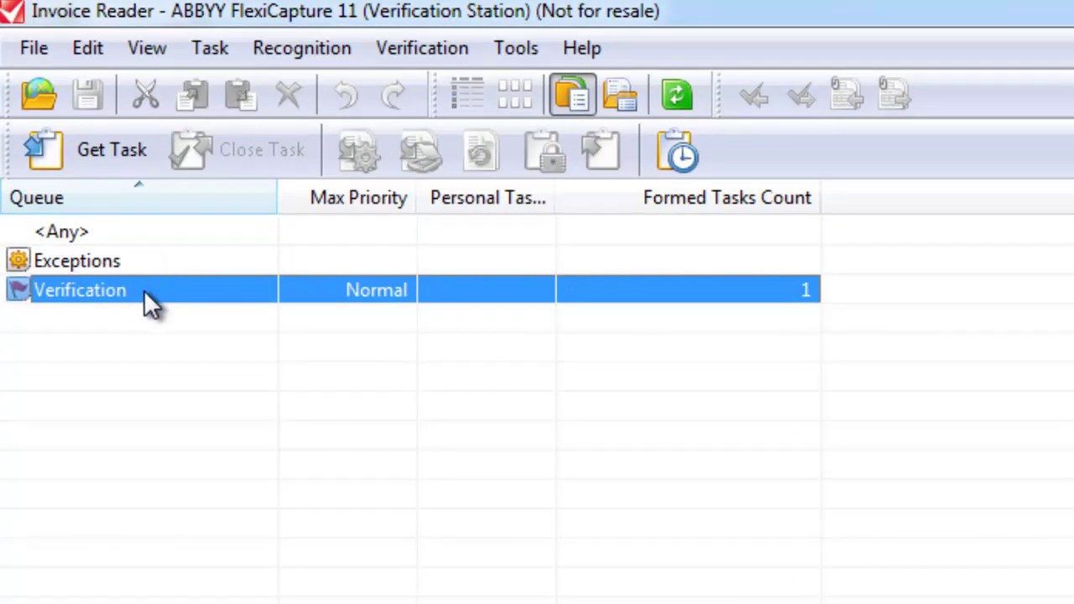
Open the formed Verification queue task holding five European Invoice documents.
double_click(143, 308)
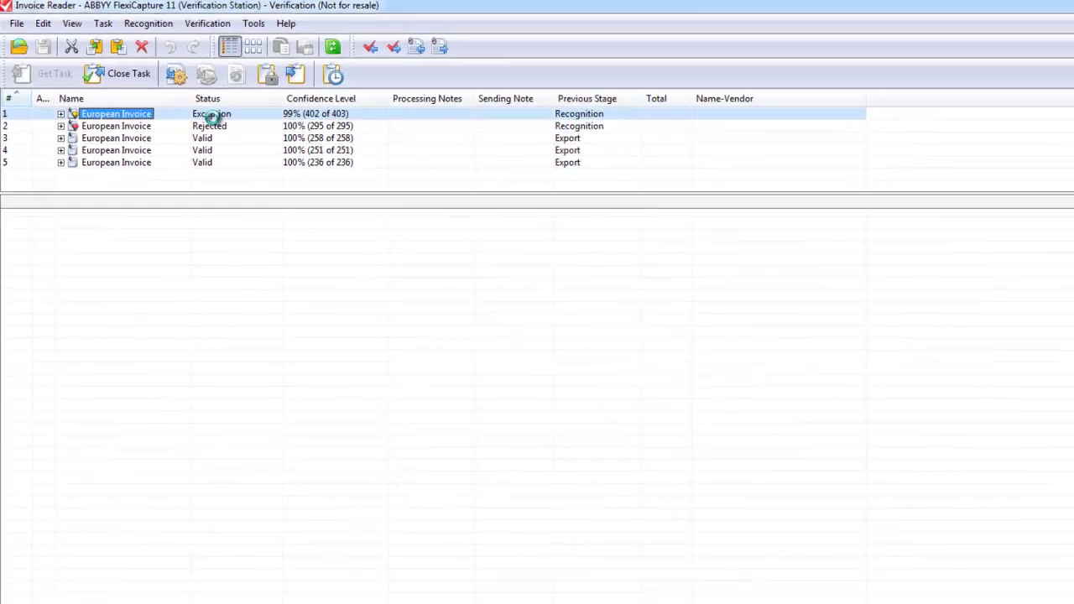
double_click(434, 239)
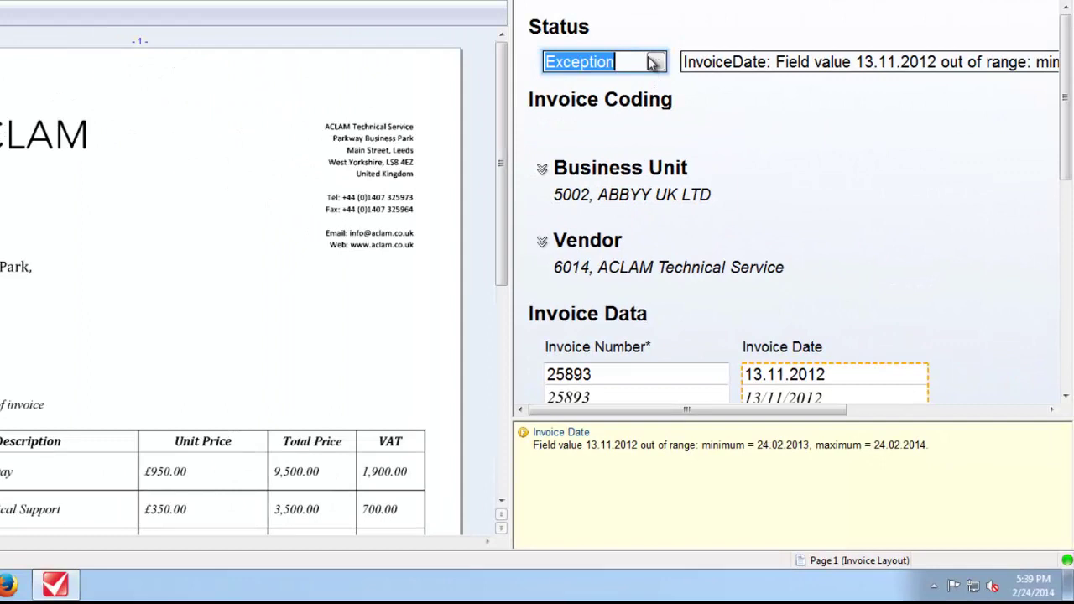
click(655, 63)
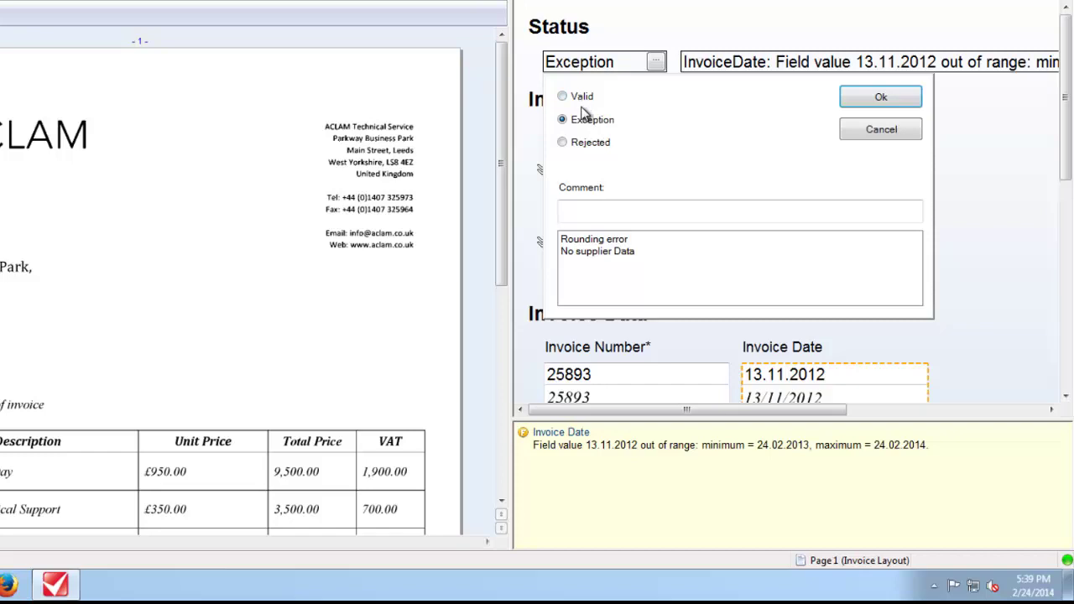
click(849, 134)
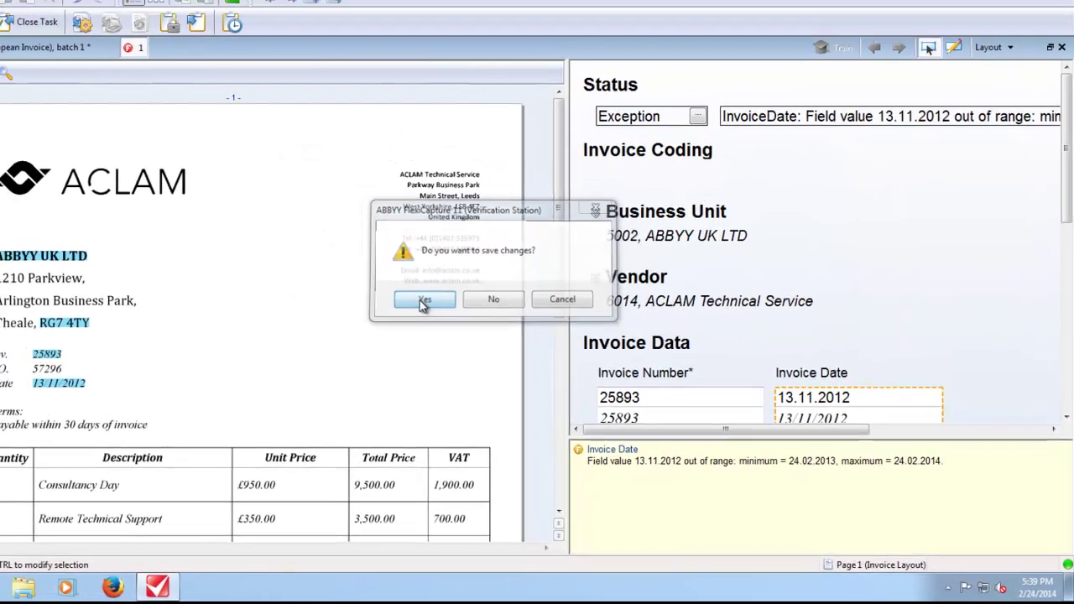
click(364, 271)
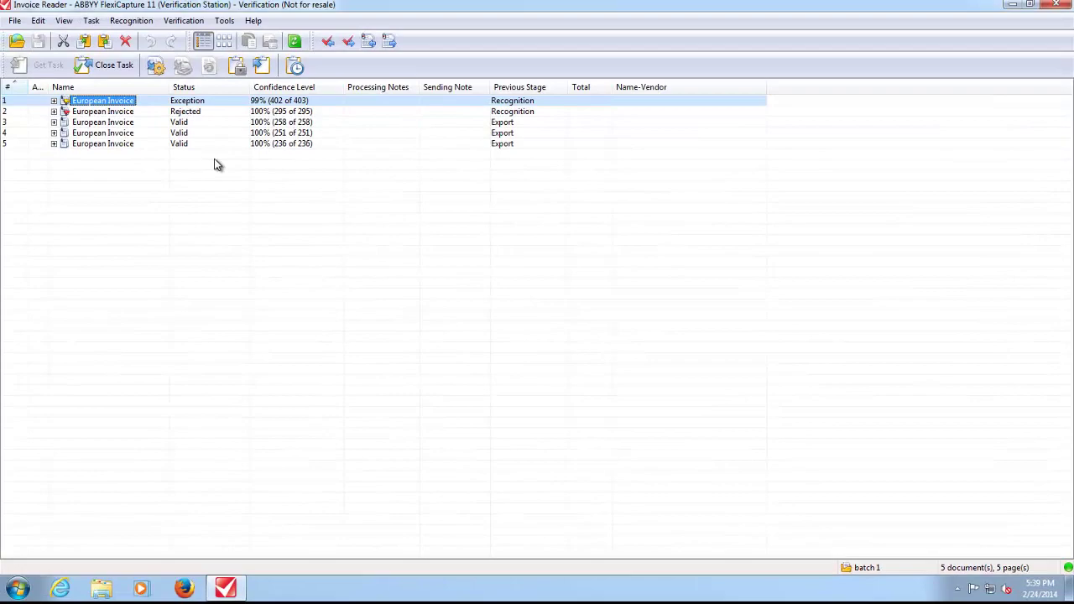
Review the tax errors on rejected Document 2 (invoice 826497), then move to Document 3, MANZANA.
double_click(185, 112)
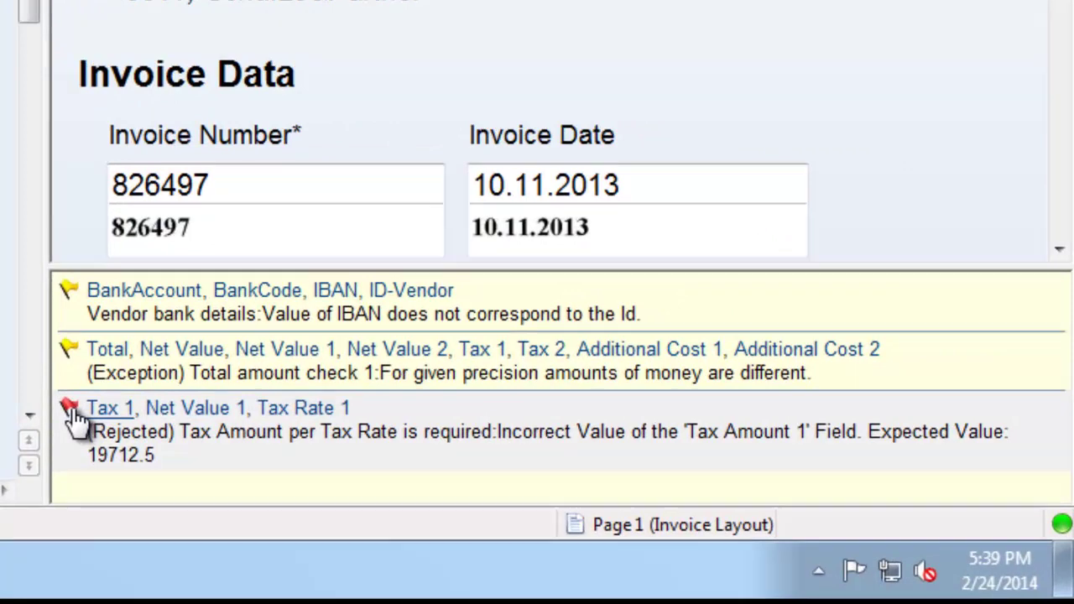
drag(31, 10, 3, 258)
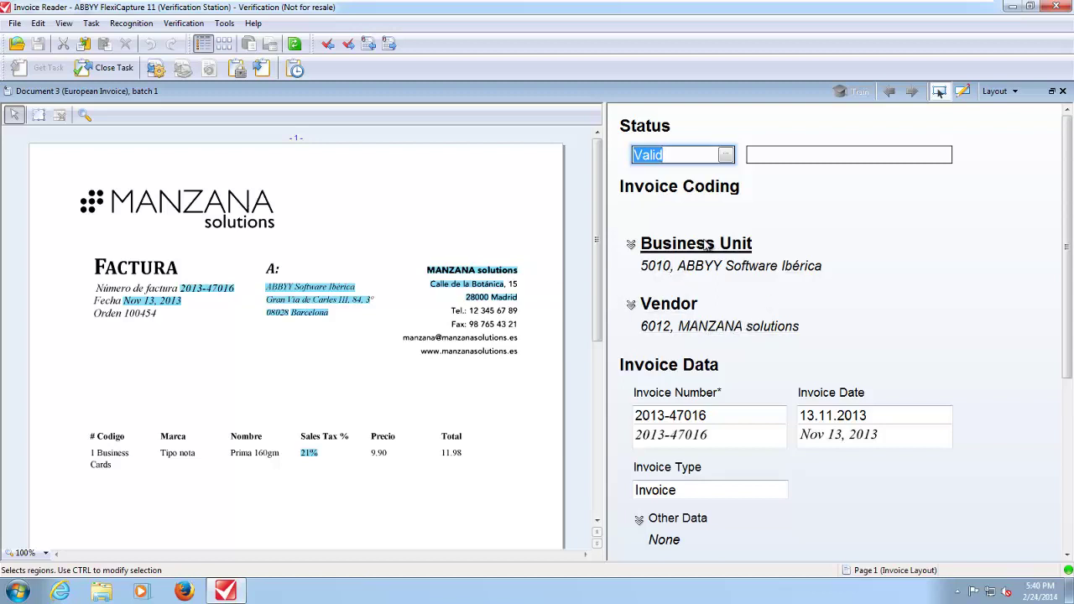
Expand Business Unit and Vendor details to show vendor 6012's Madrid address, country DE.
click(631, 246)
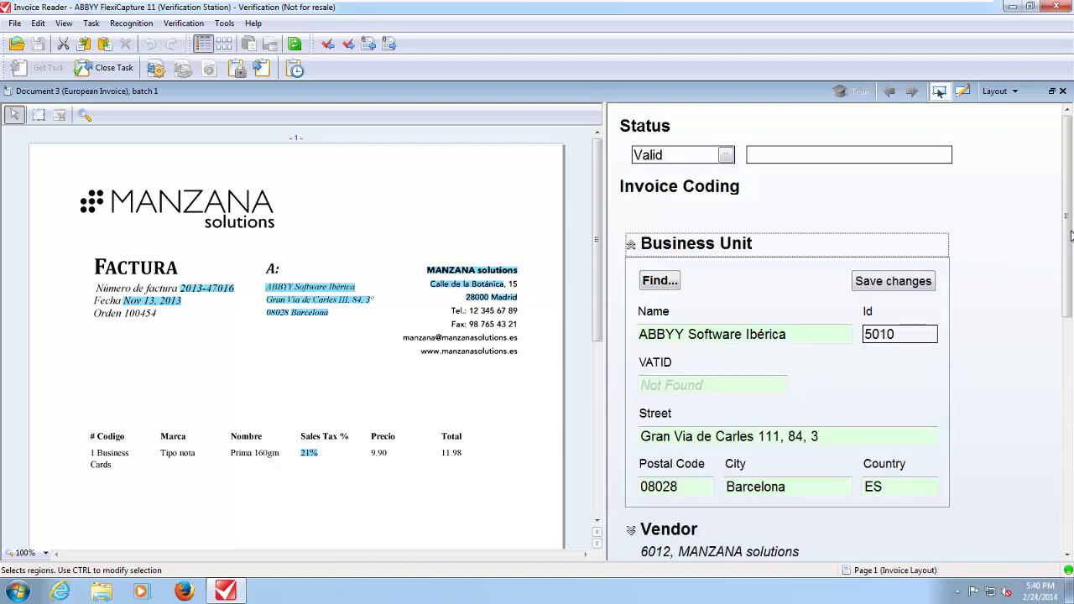
drag(1070, 235, 1065, 381)
click(631, 252)
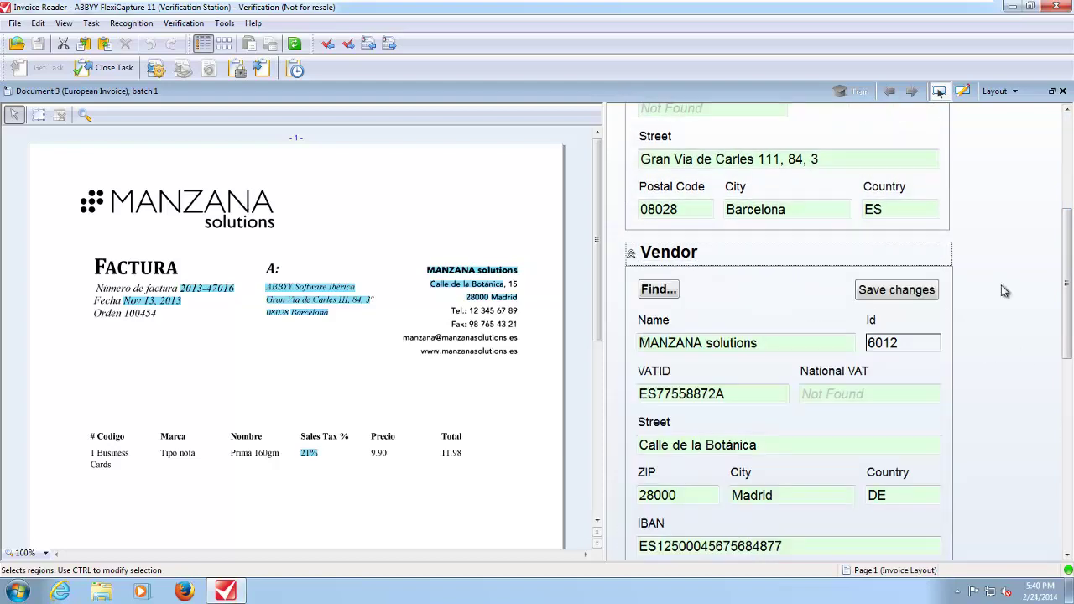
drag(1068, 277, 1030, 309)
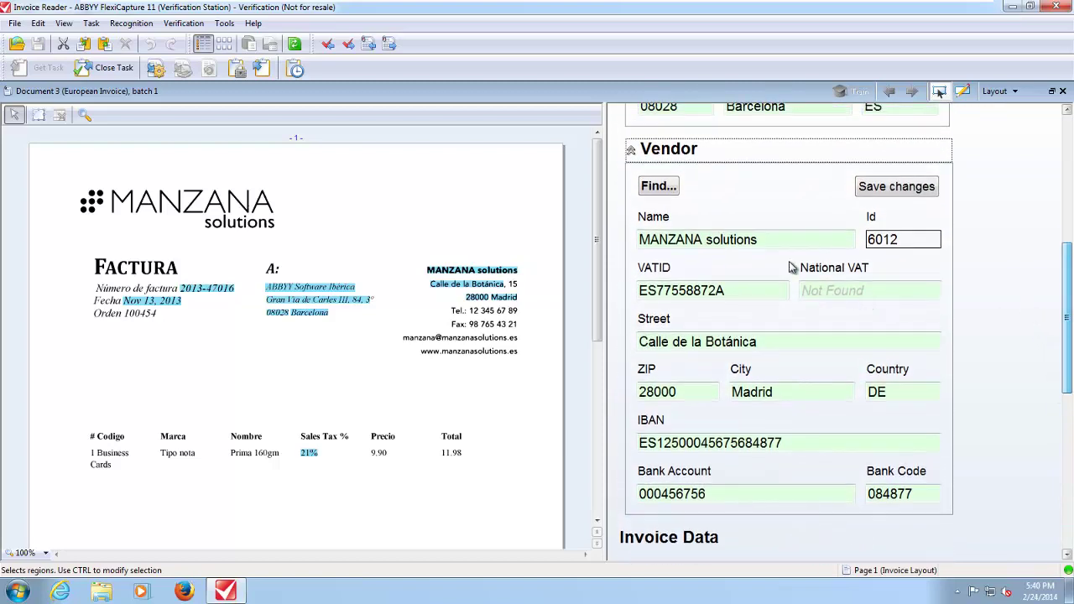
click(658, 186)
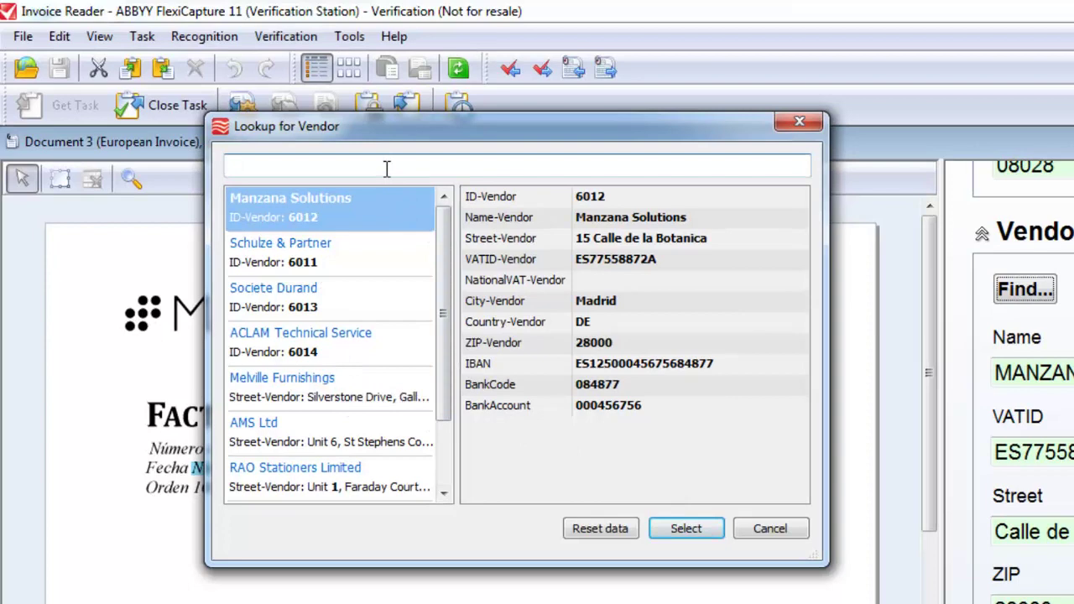
text(jf)
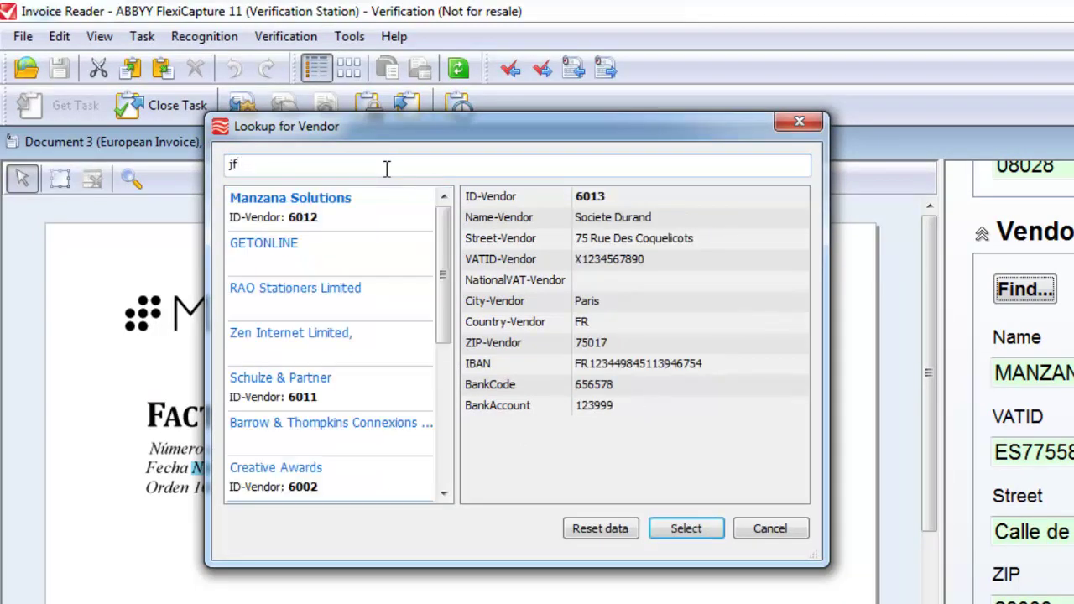
click(801, 536)
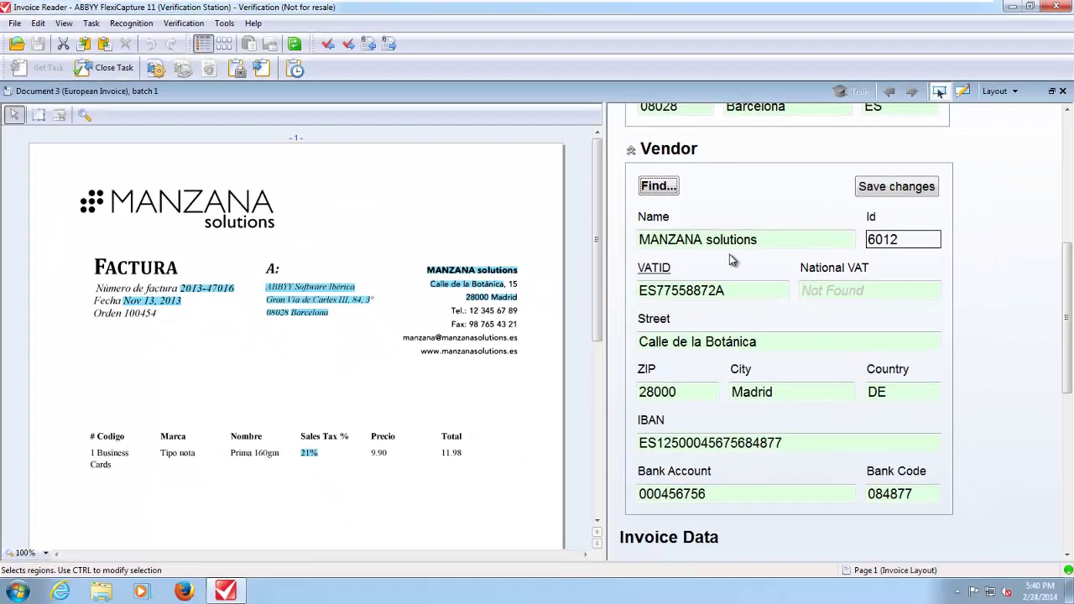
scroll(883, 315, up, 5)
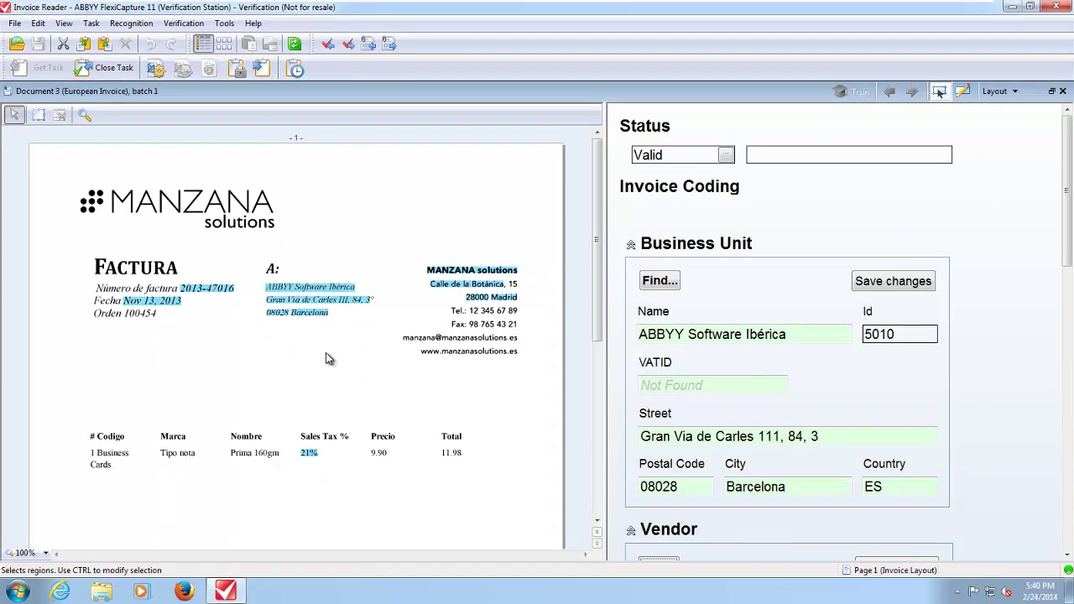
Replace Tax Rate 1's wrong 9.90 region with the 21% sales tax value and train on it.
scroll(326, 358, down, 3)
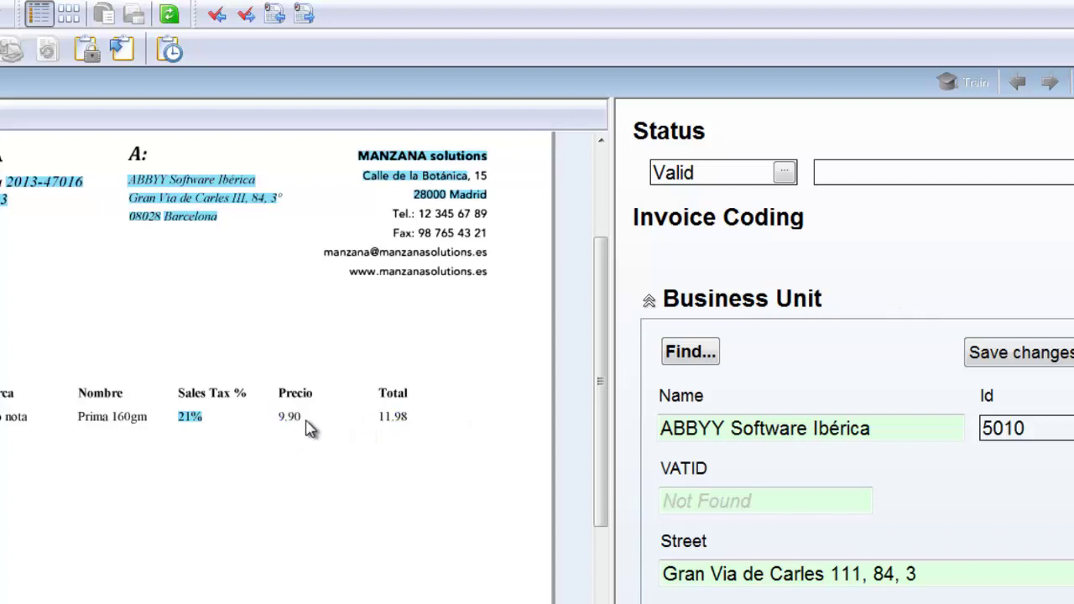
click(194, 417)
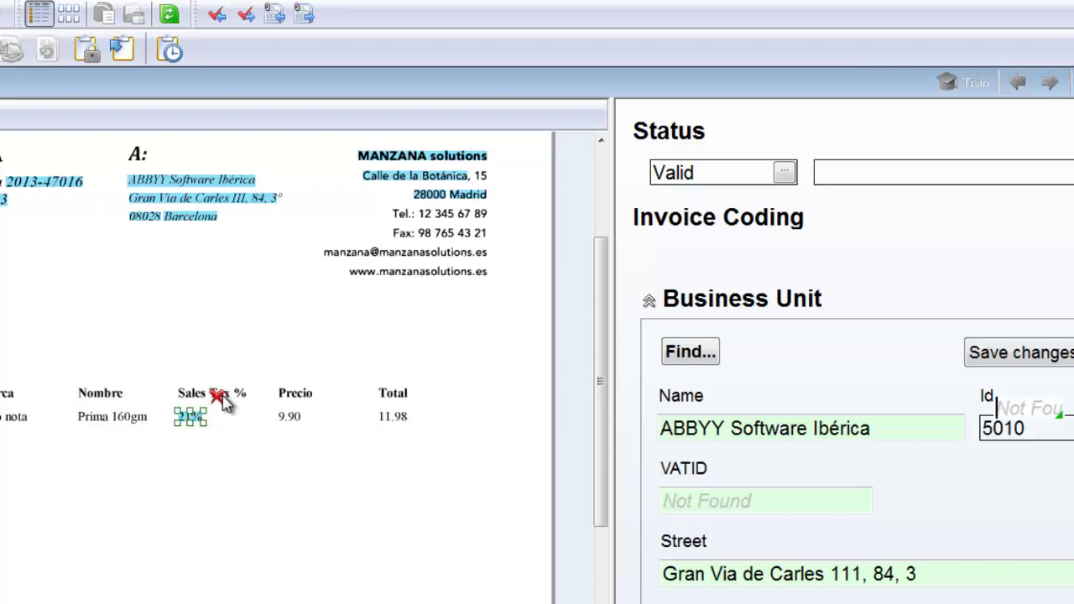
click(289, 417)
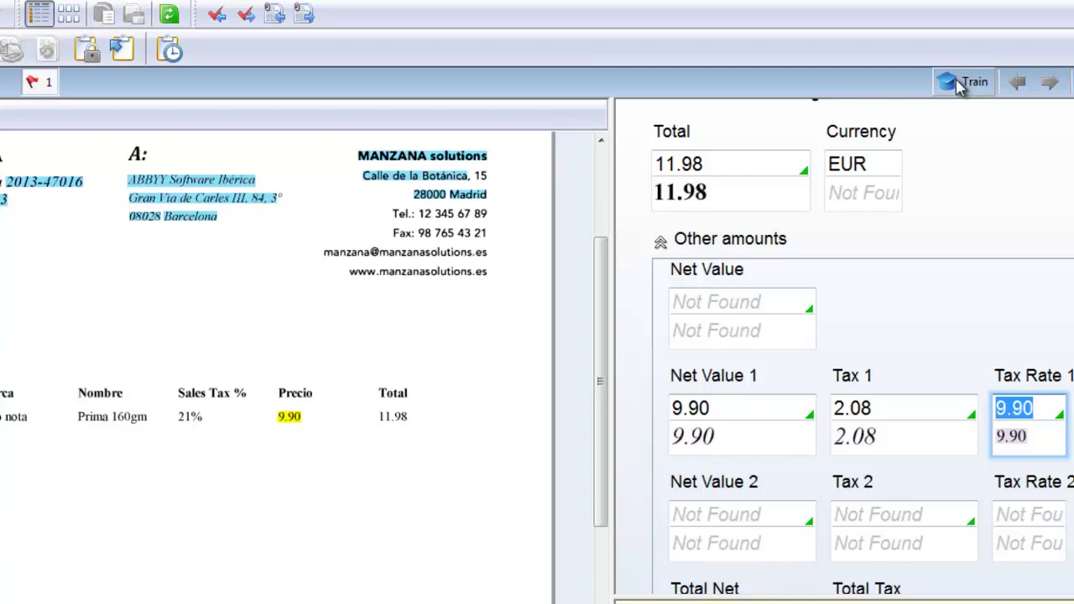
click(314, 395)
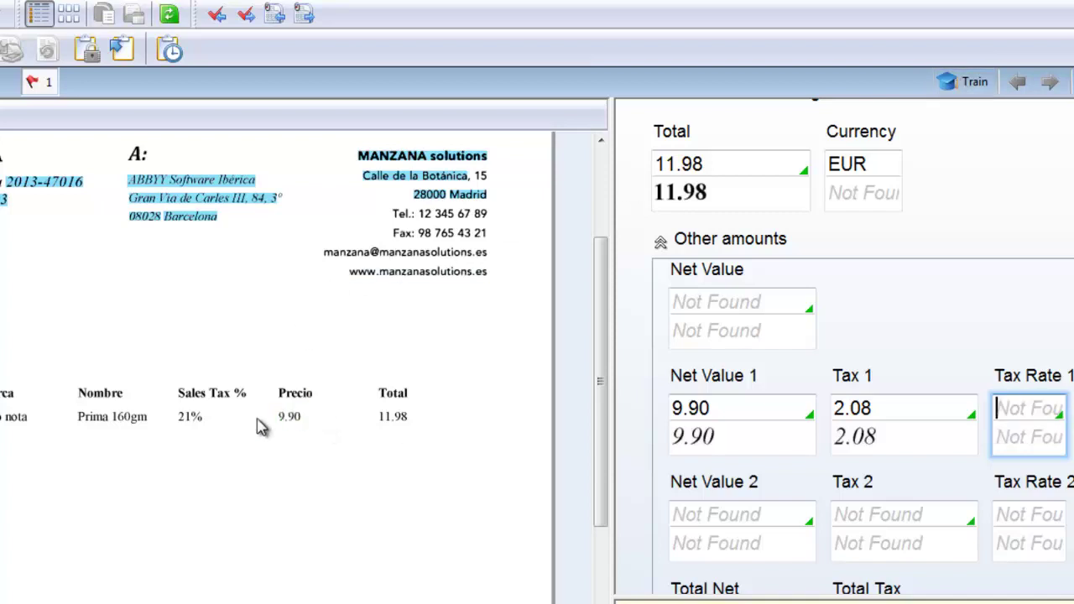
click(182, 426)
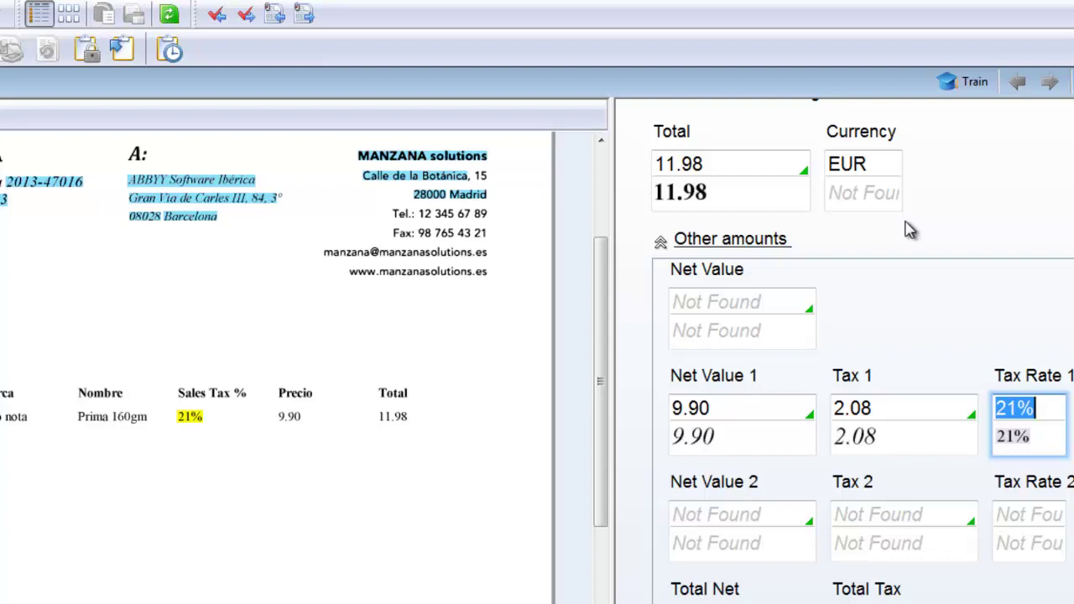
click(969, 84)
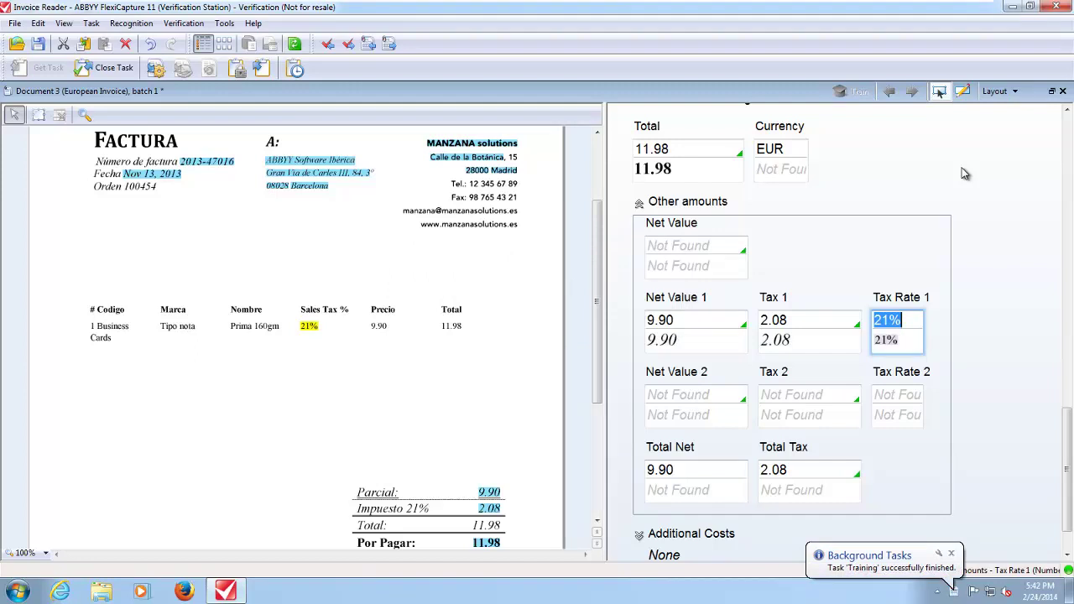
Close the corrected MANZANA invoice, saving its changes, and close the verification task.
click(1062, 91)
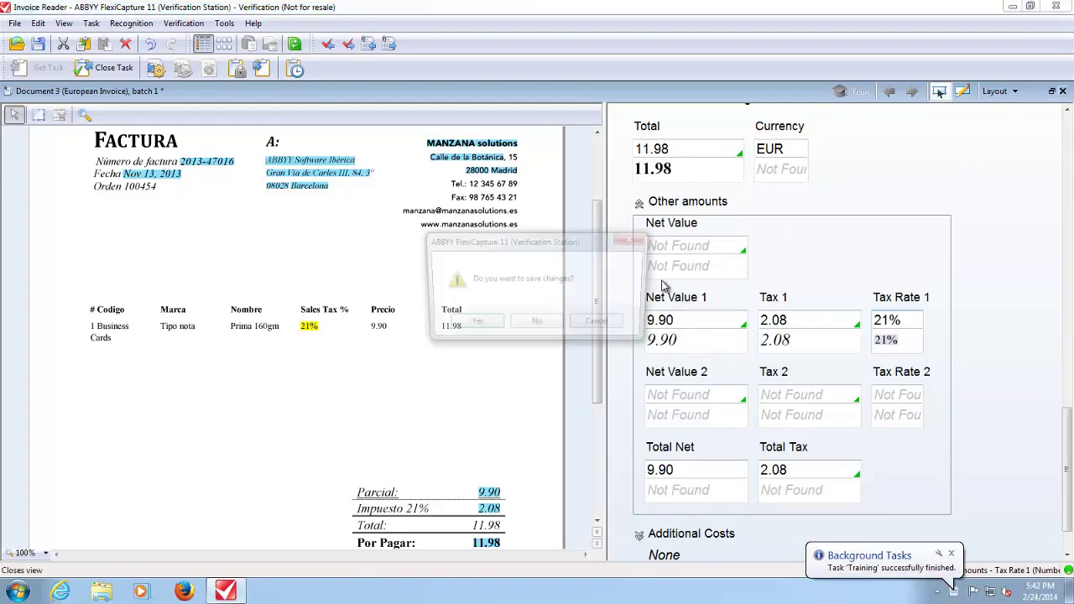
click(475, 328)
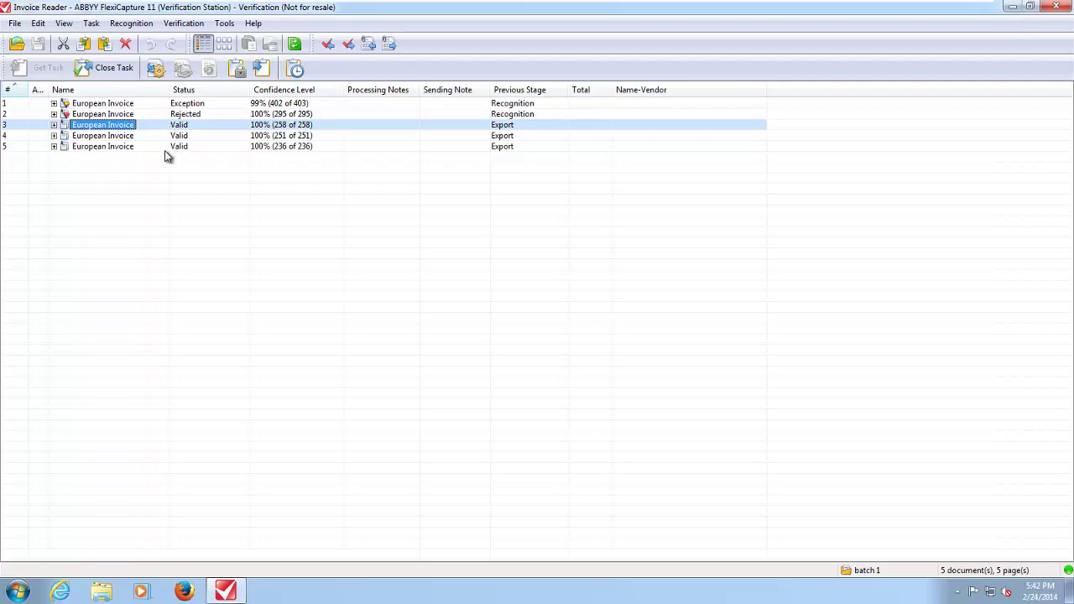
click(122, 69)
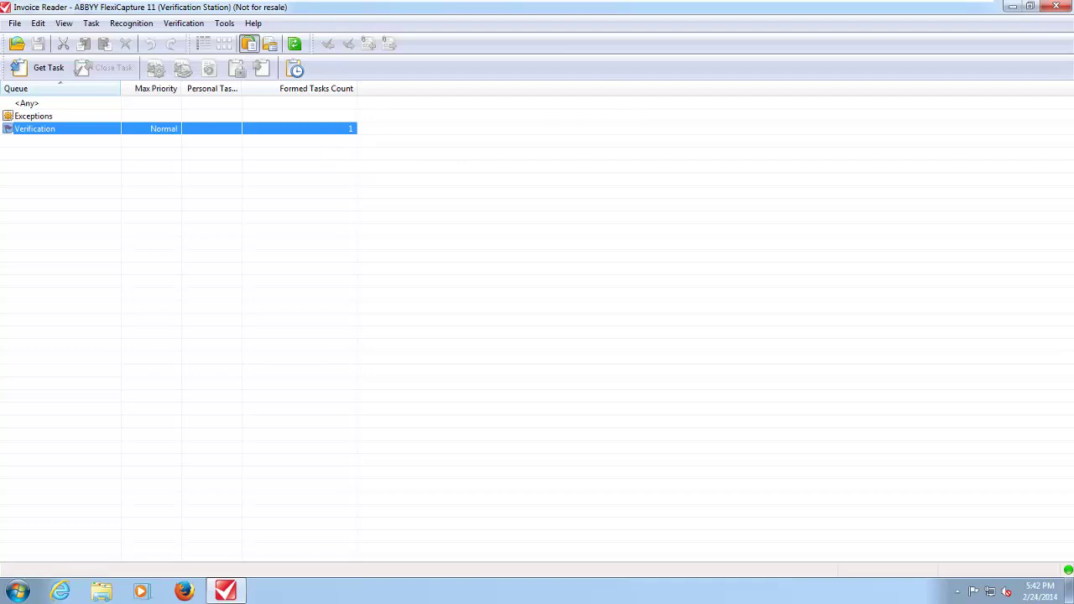
Close the Verification Station and launch Project Setup Station from the ABBYY FlexiCapture 11 Stations folder.
click(1056, 7)
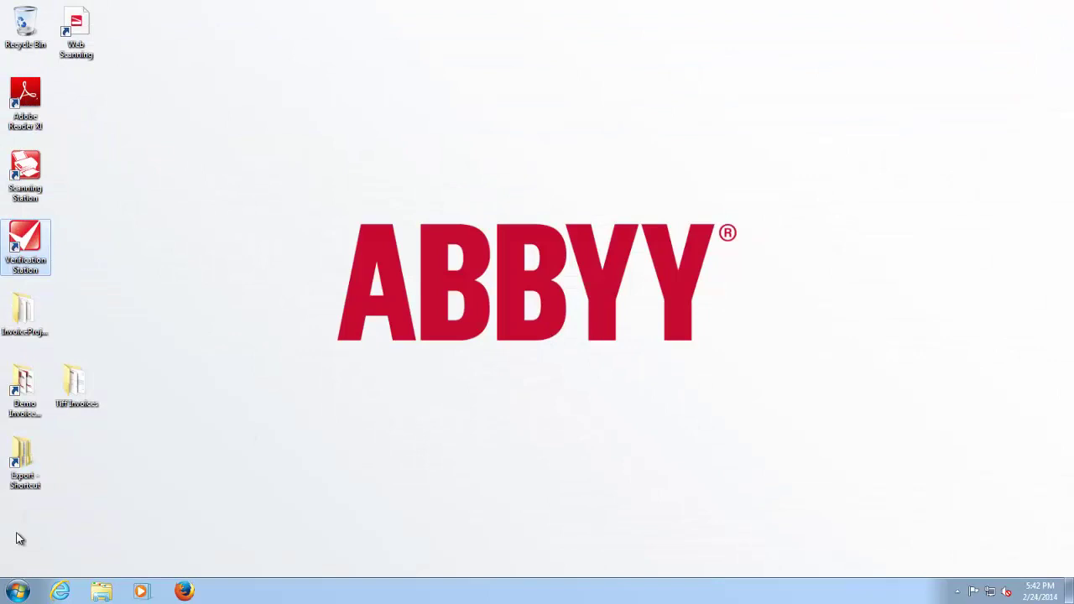
click(17, 591)
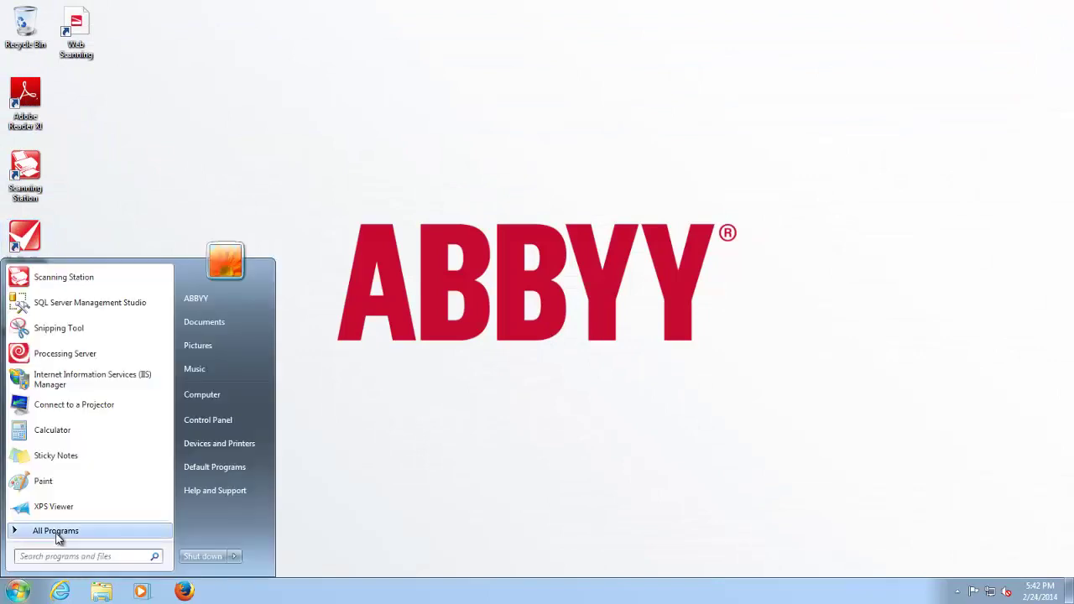
click(57, 537)
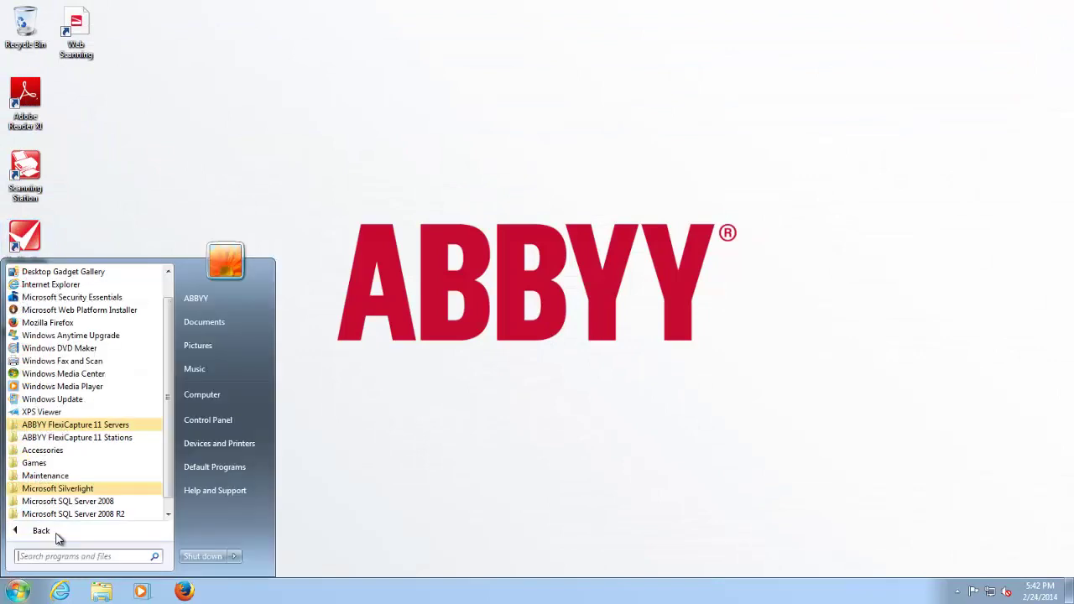
click(84, 437)
click(84, 462)
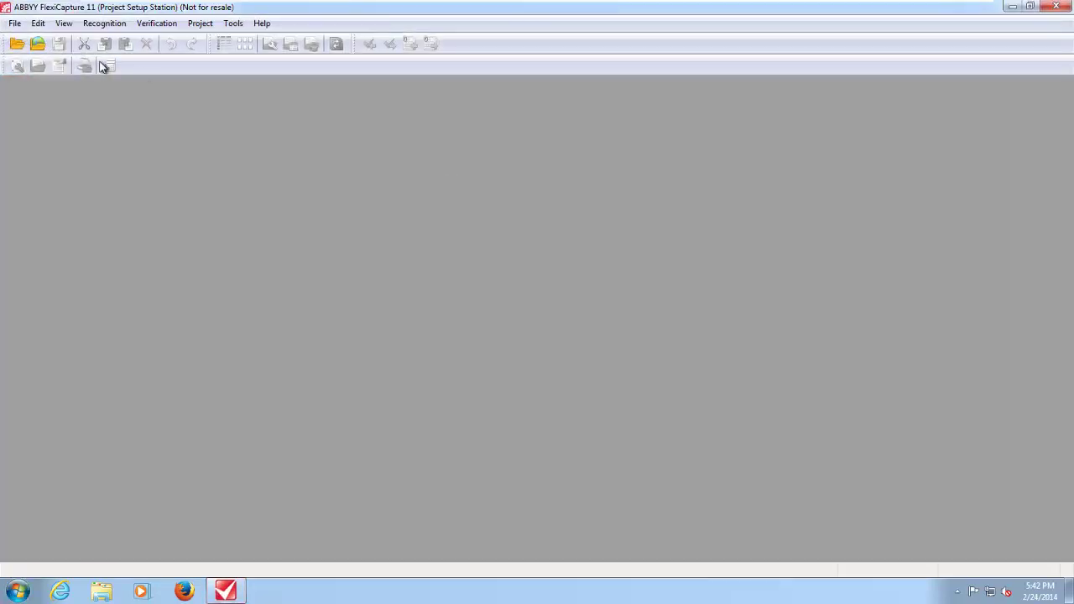
Open the Invoice Reader project from the application server and display its four document variants.
click(36, 44)
click(588, 364)
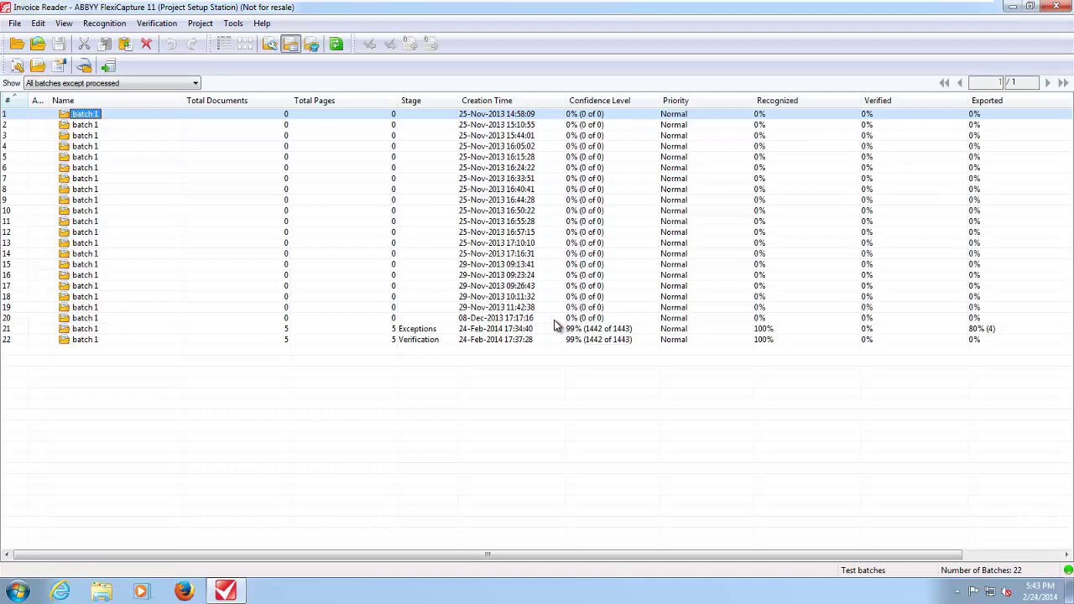
click(311, 43)
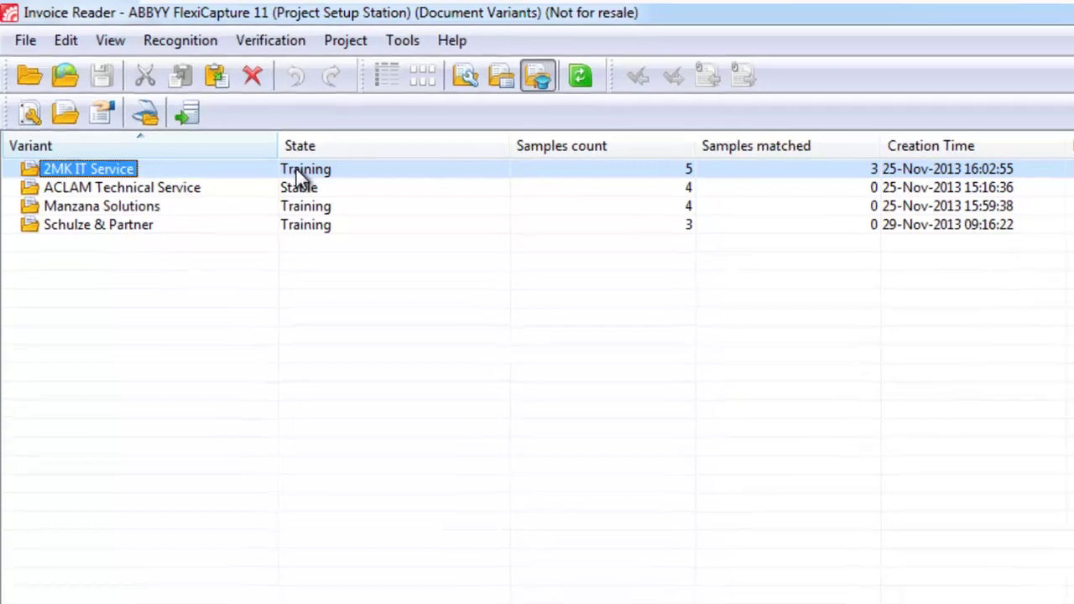
Train the 2MK IT Service variant to Stable, dismiss the training report, and exit Project Setup Station.
right_click(307, 178)
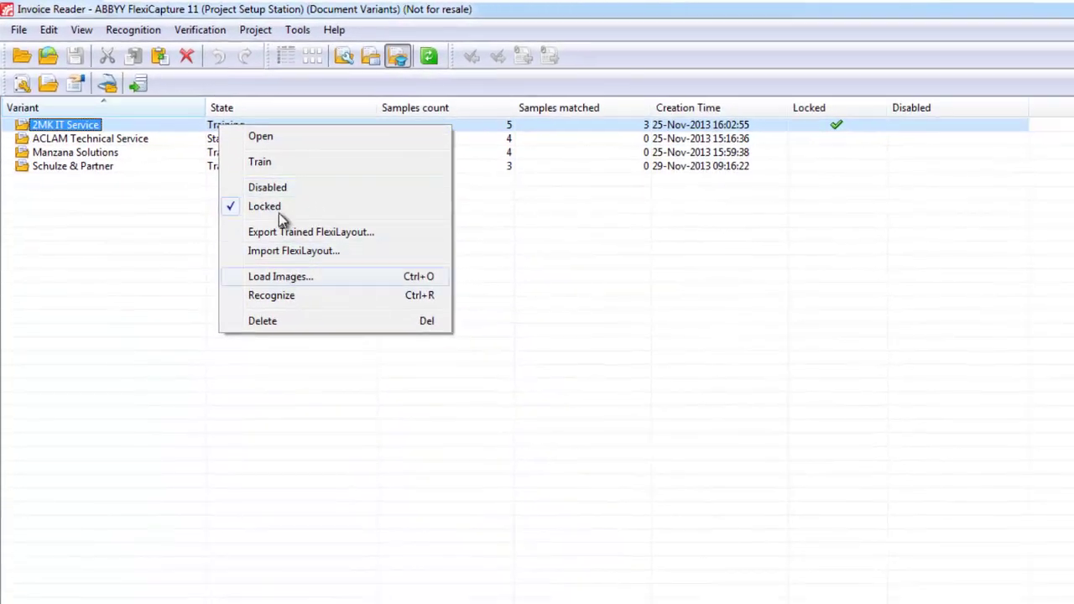
click(267, 163)
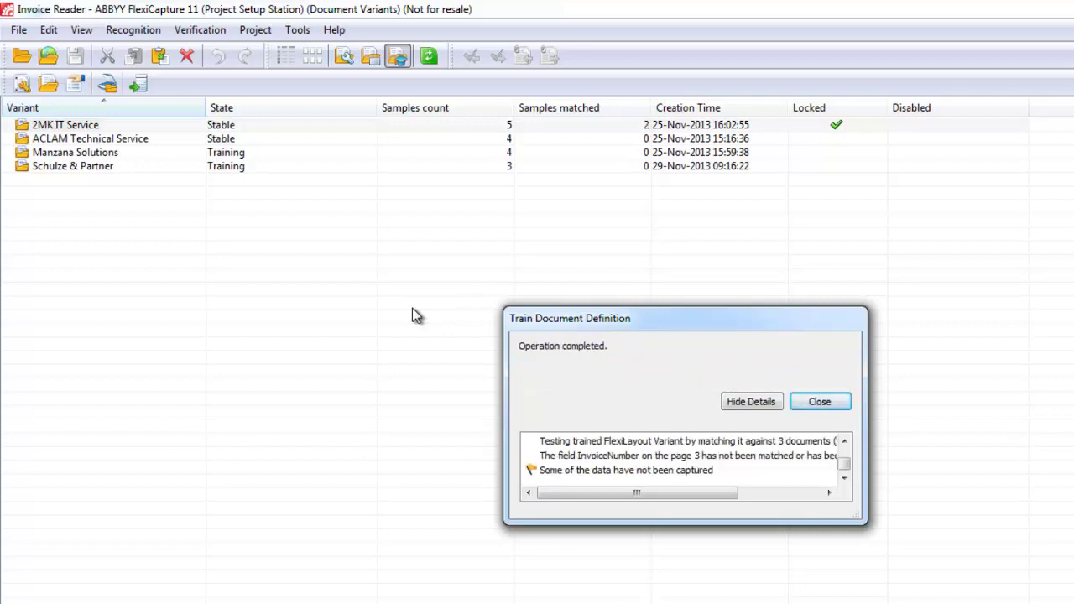
click(820, 402)
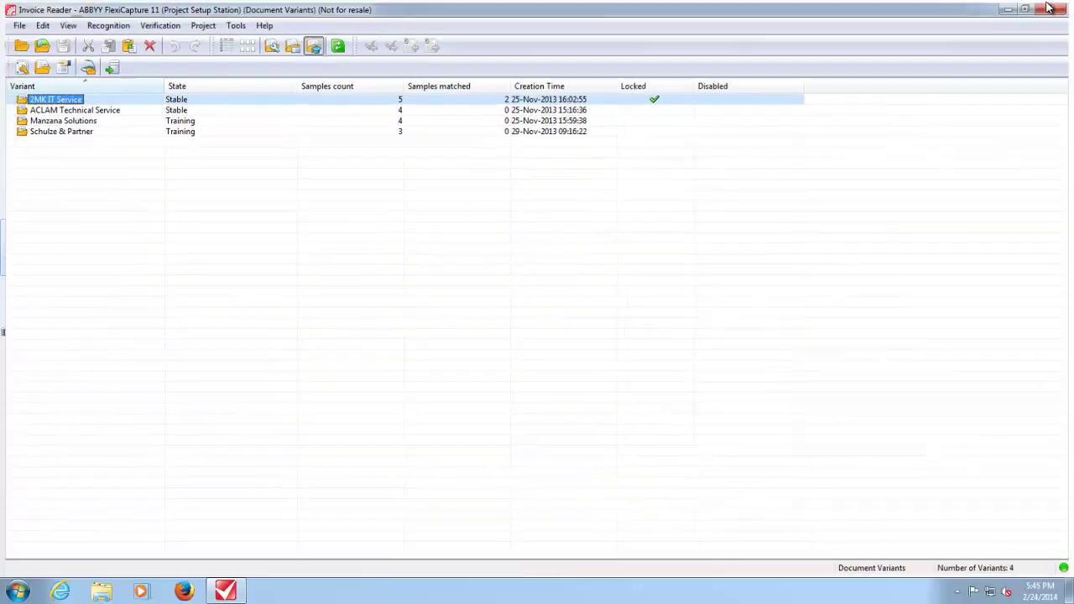
click(1048, 10)
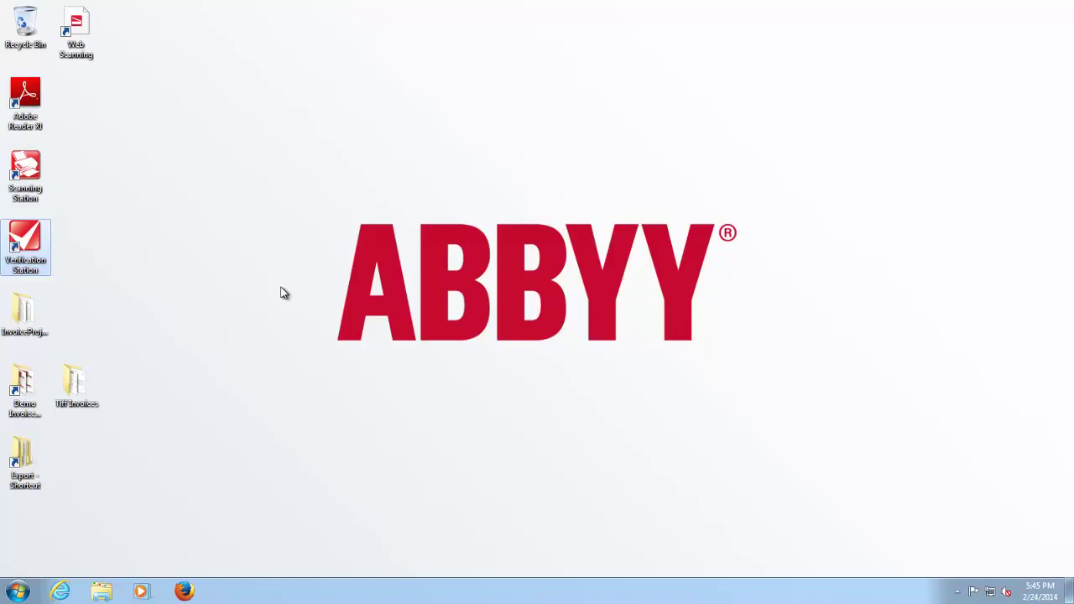
Open C:\Export\Valid, review Invoice_ES_01.xml in Internet Explorer, and return to the six-file list.
double_click(20, 456)
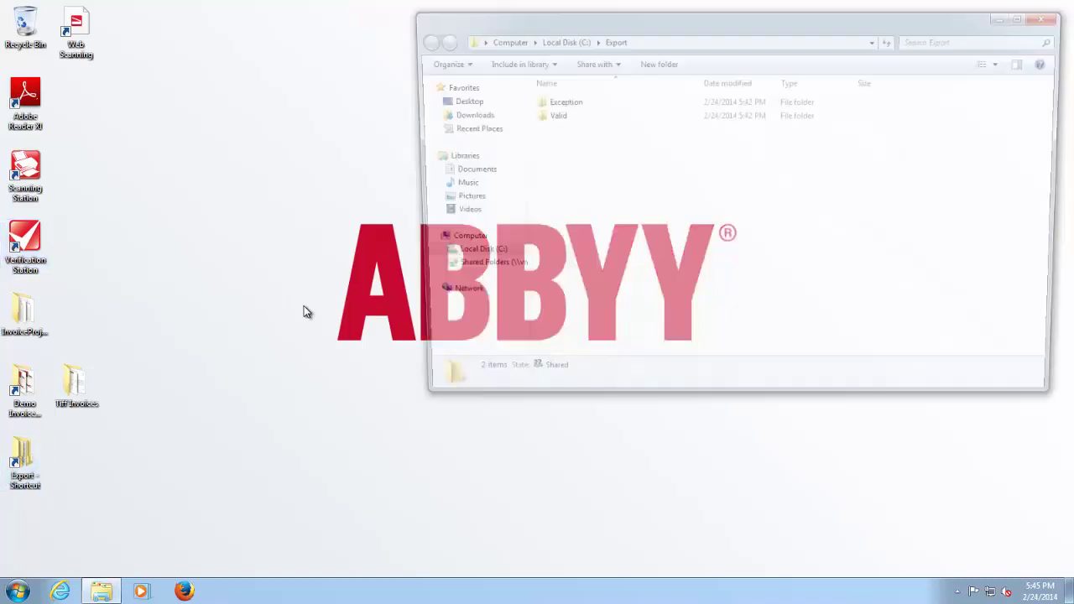
double_click(553, 115)
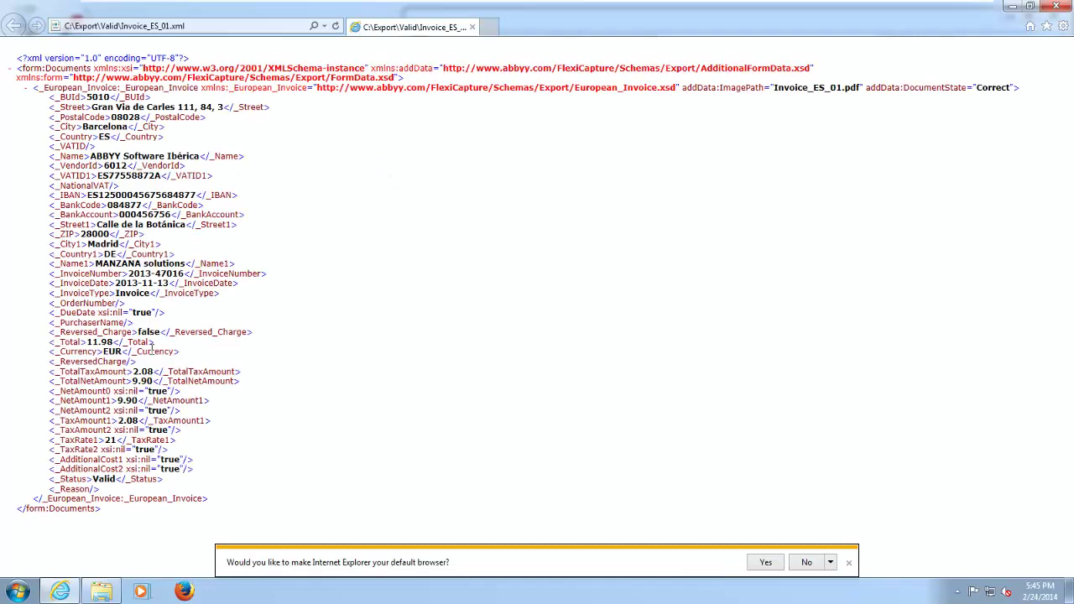
click(1056, 8)
click(567, 101)
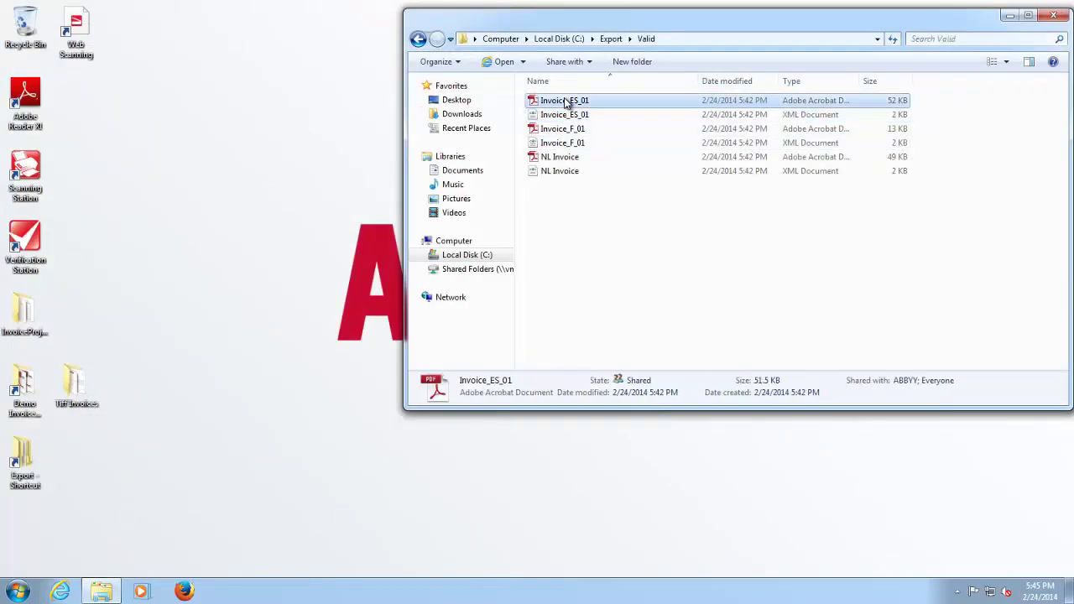
key(Return)
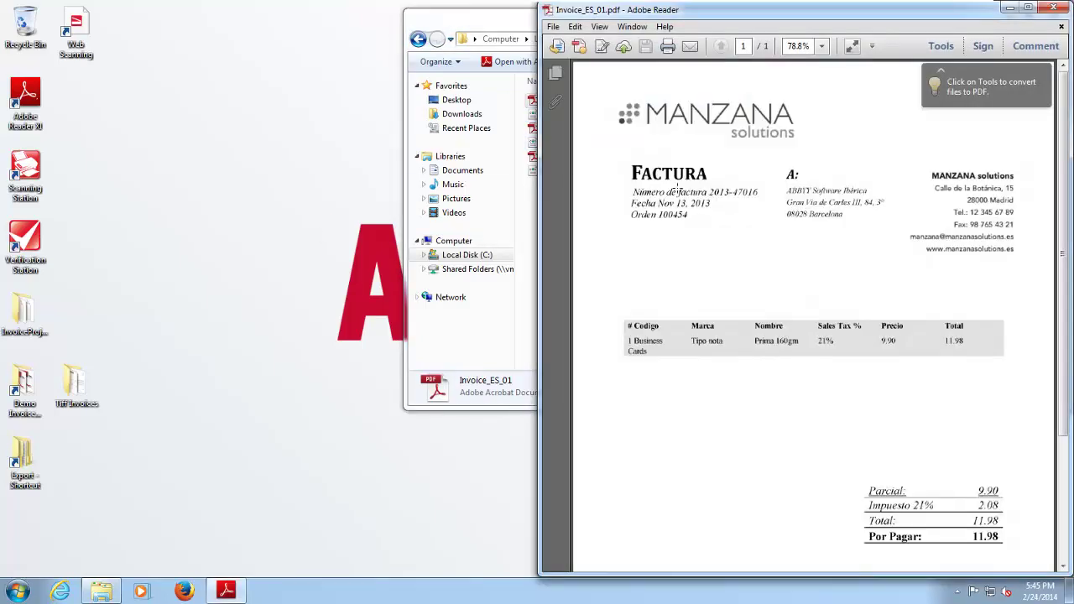
scroll(786, 361, down, 3)
scroll(784, 344, up, 3)
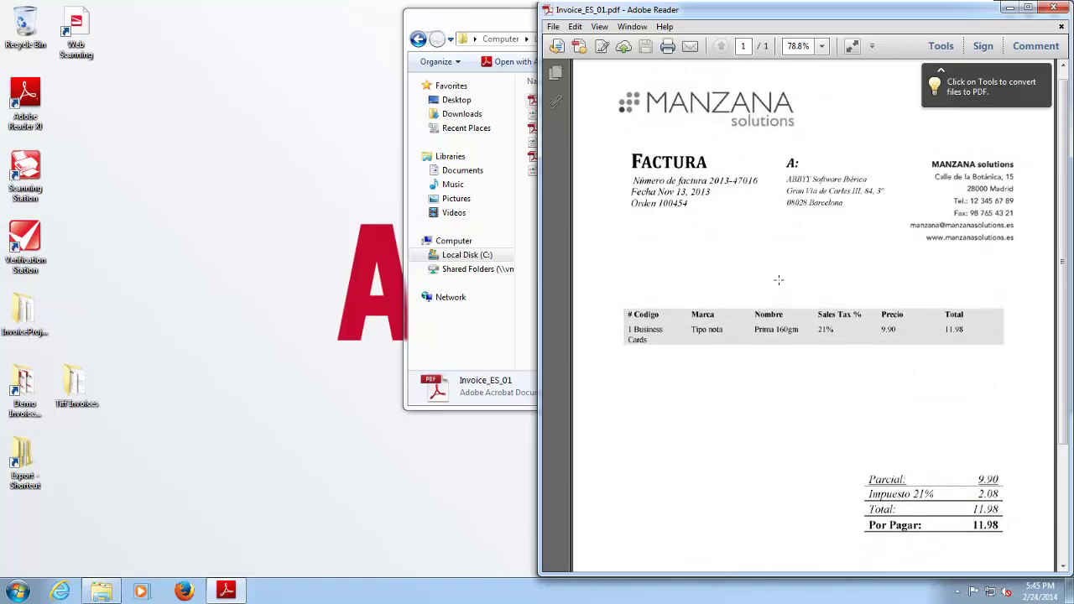
click(1054, 8)
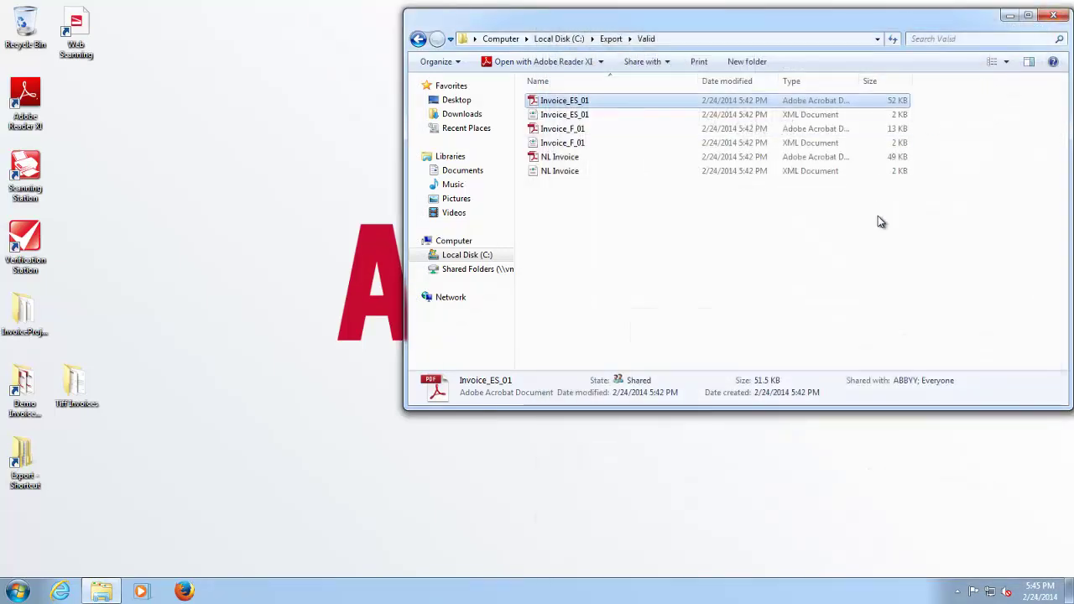